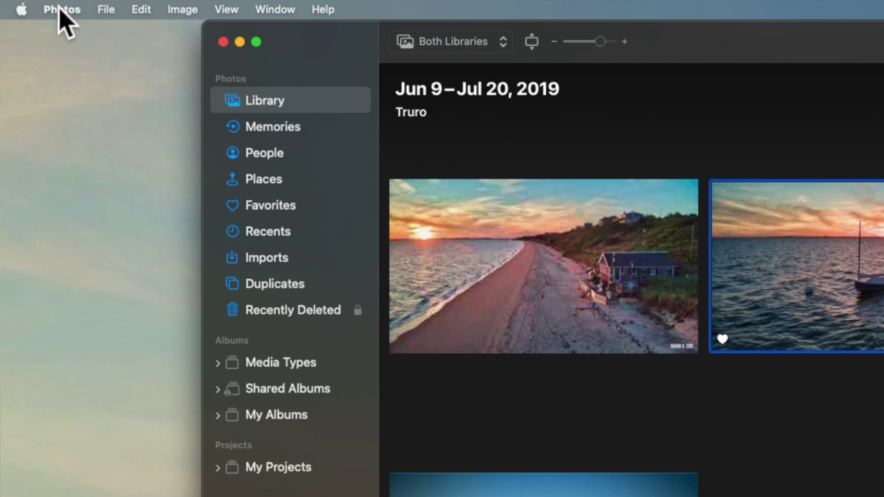
Open the Photos settings and display the iCloud options for the current library
left_click(61, 10)
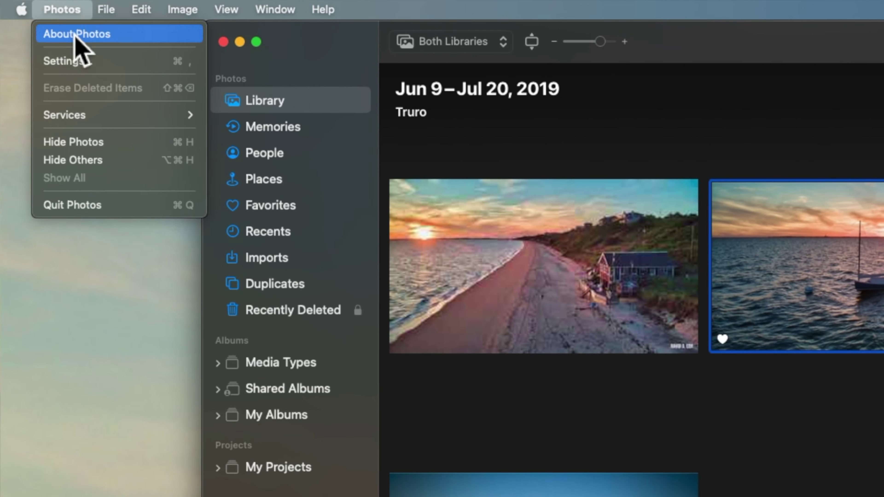
left_click(92, 73)
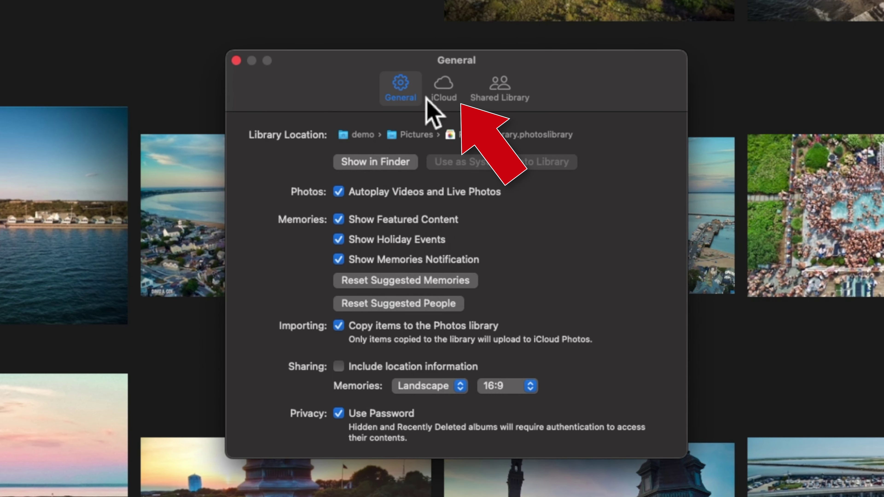
left_click(442, 96)
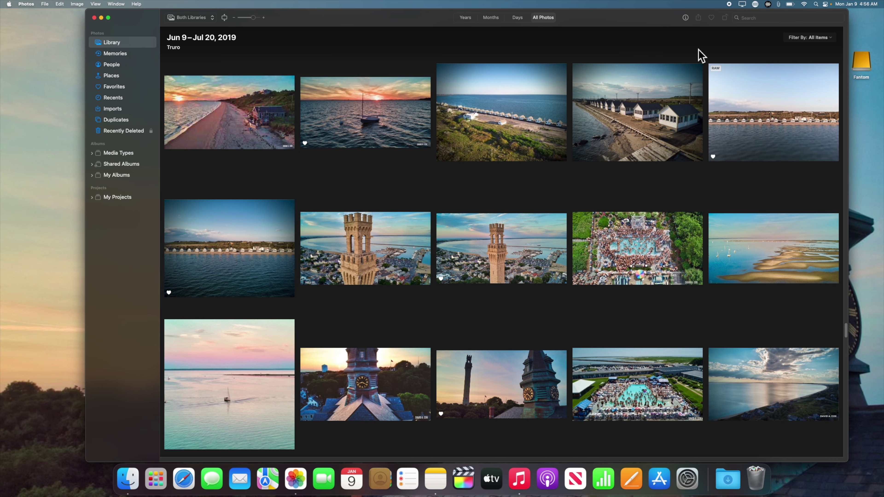
Quit Photos and copy the Photos Library file from the Pictures folder to the Fantom external drive
key("super+q")
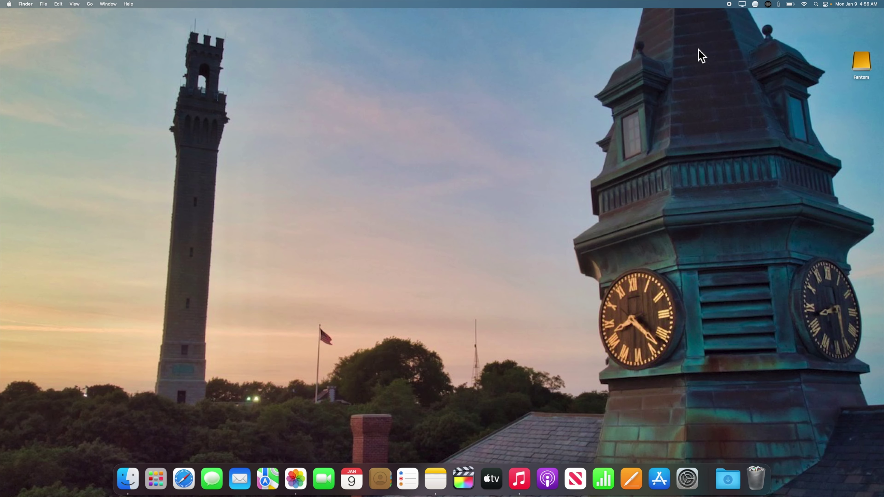
key("super+n")
double_click(570, 170)
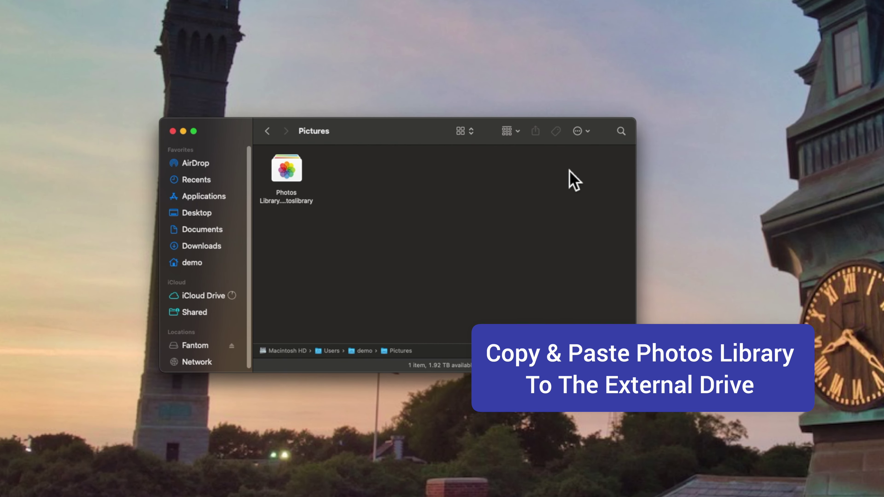
left_click(283, 176)
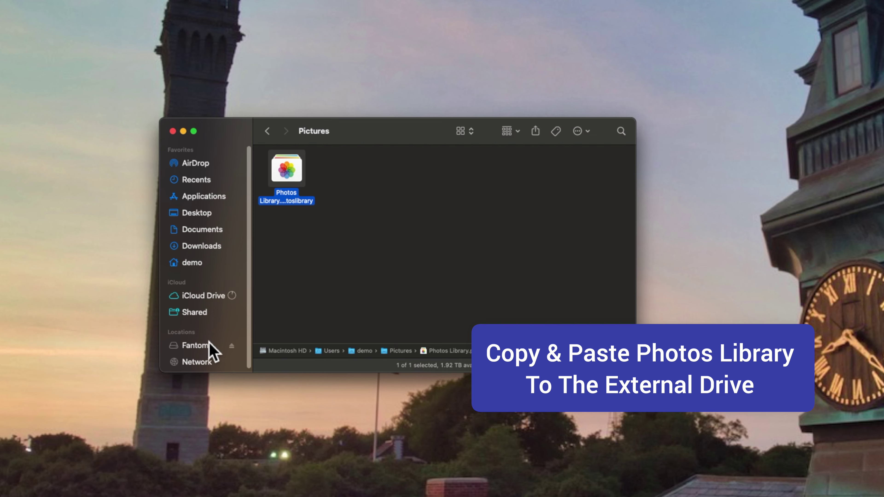
left_click(195, 345)
key("super+v")
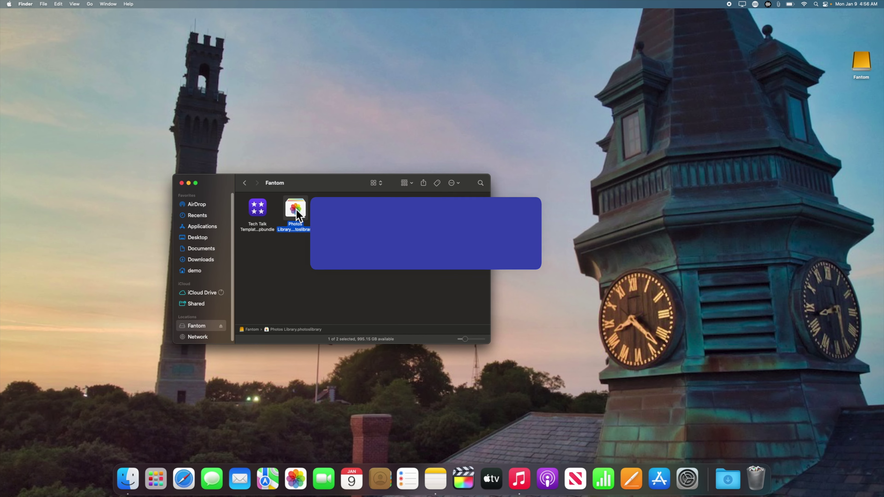
Open the copied Photos Library on the Fantom drive and display its General settings
double_click(296, 209)
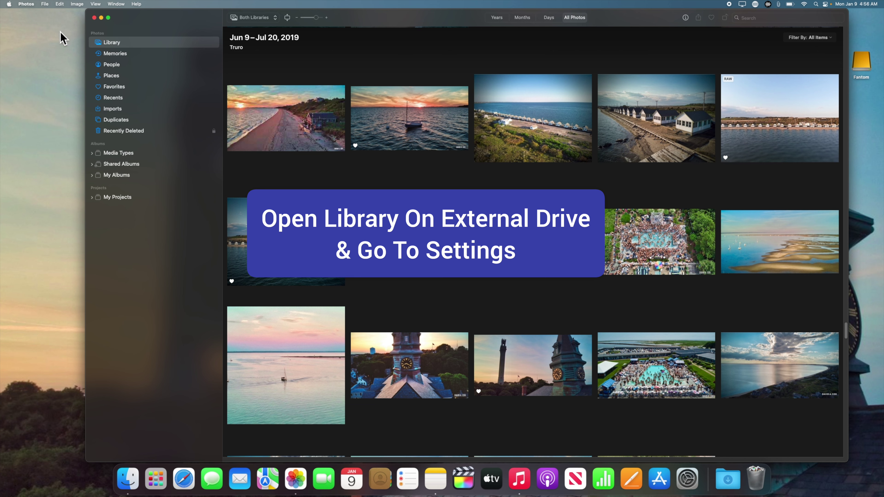
left_click(28, 5)
left_click(46, 27)
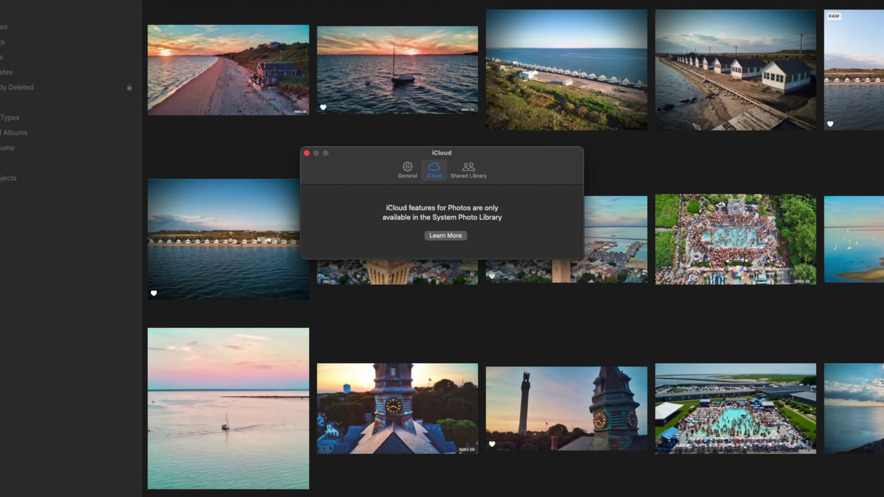
left_click(426, 195)
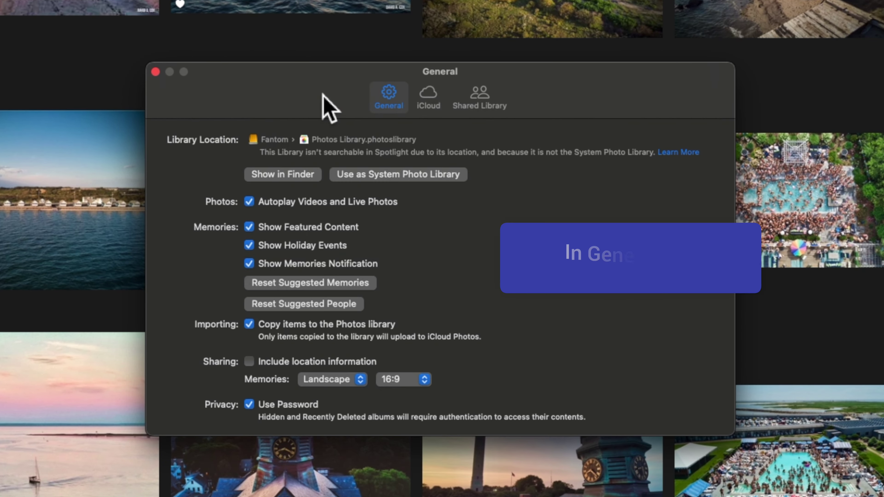
Make the Fantom library the System Photo Library, accept turning off iCloud Photos, and open the iCloud settings
left_click(422, 178)
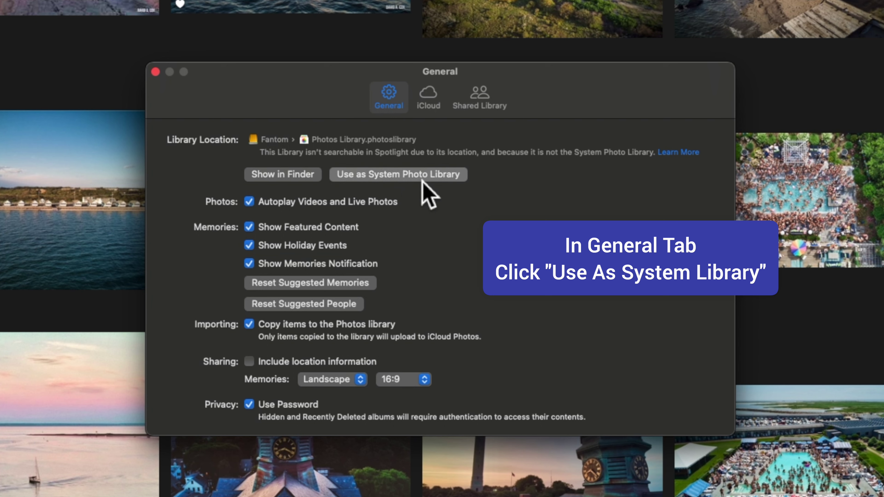
left_click(422, 178)
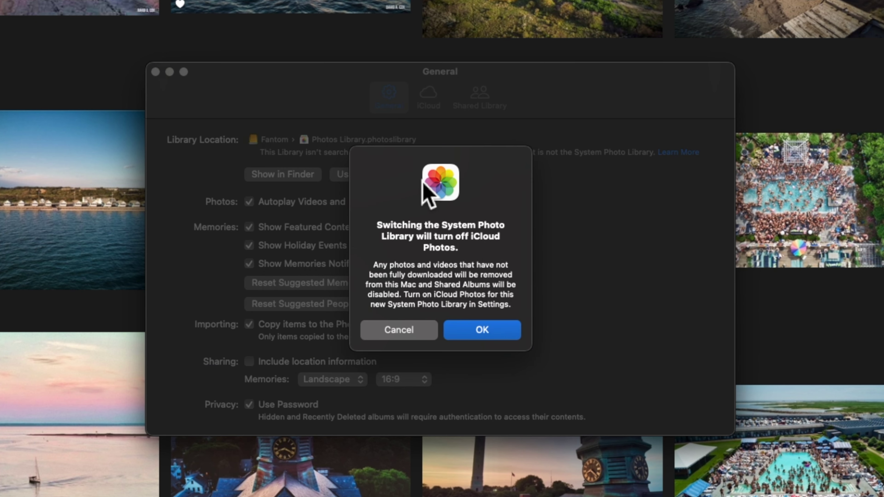
left_click(484, 330)
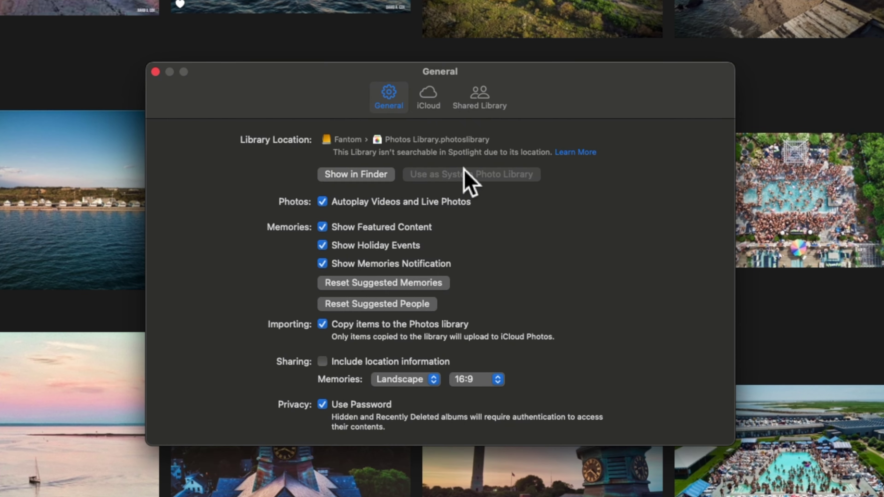
left_click(442, 96)
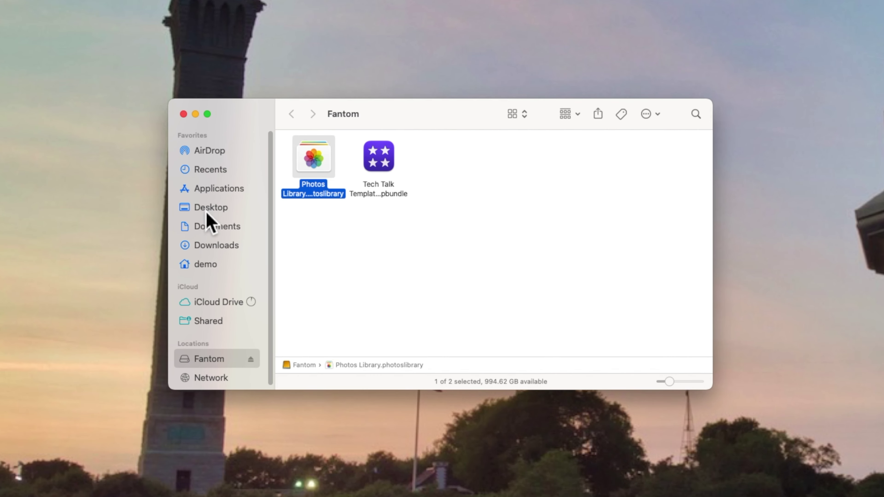
Open the Photos Library stored in the home folder's Pictures folder and display its settings
left_click(205, 264)
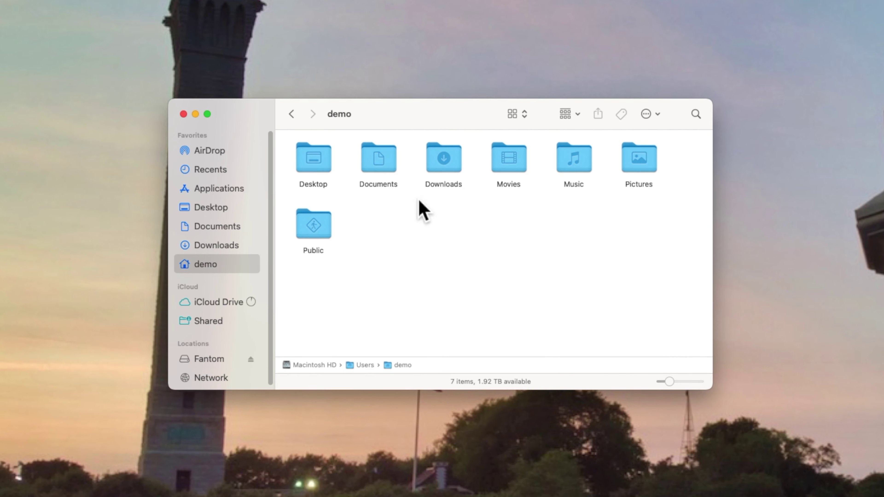
double_click(635, 161)
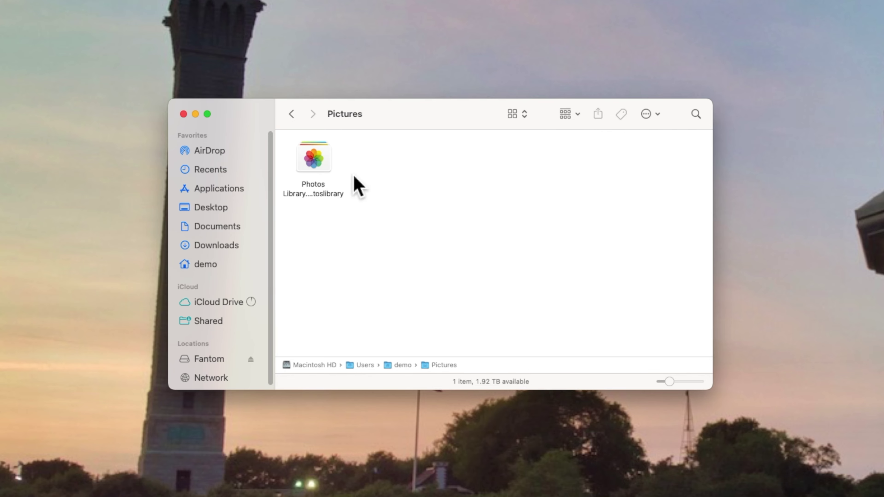
double_click(316, 156)
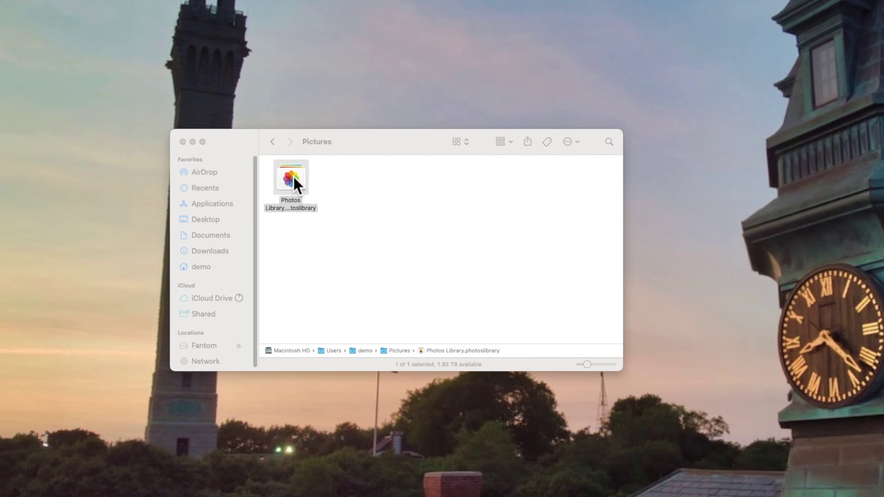
left_click(30, 4)
left_click(29, 25)
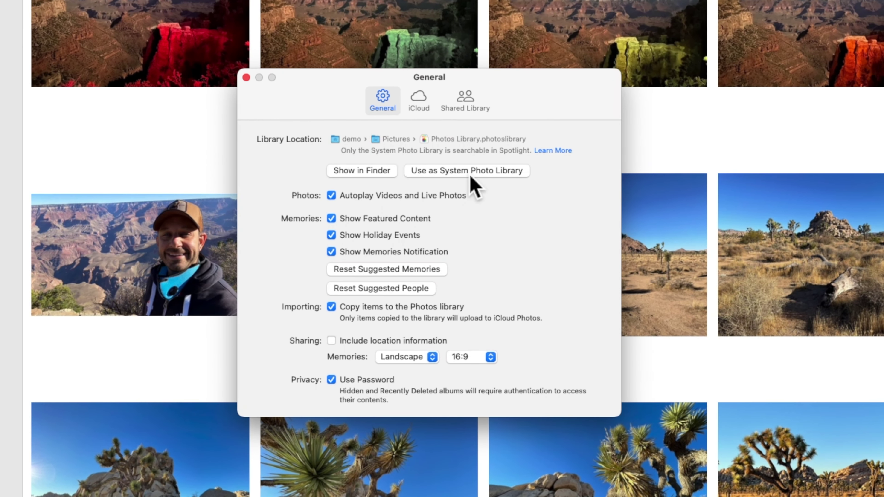
Make the Pictures folder library the System Photo Library and turn on iCloud Photos for it
left_click(470, 177)
left_click(481, 320)
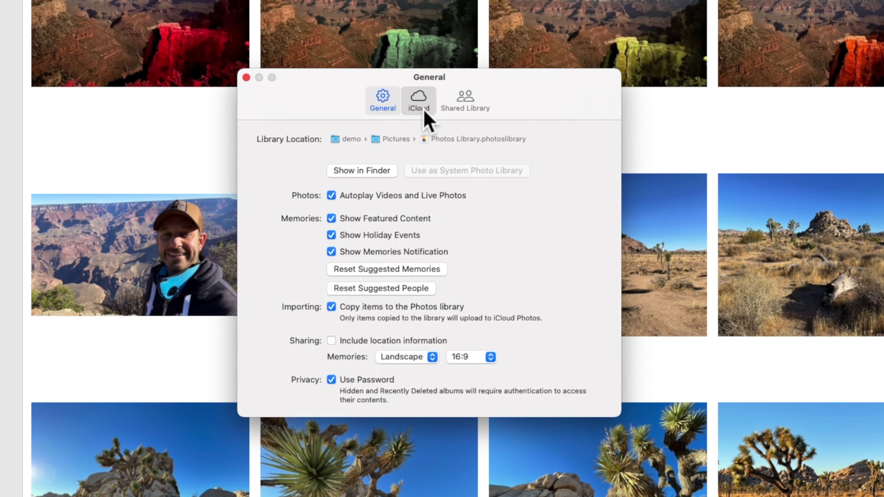
left_click(419, 101)
left_click(304, 145)
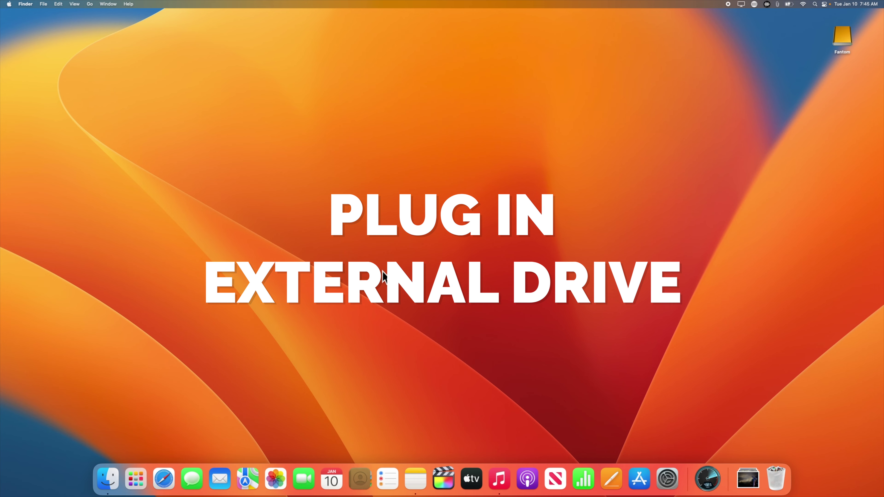
Open the photo library on the connected Fantom drive and make it the System Photo Library
double_click(843, 40)
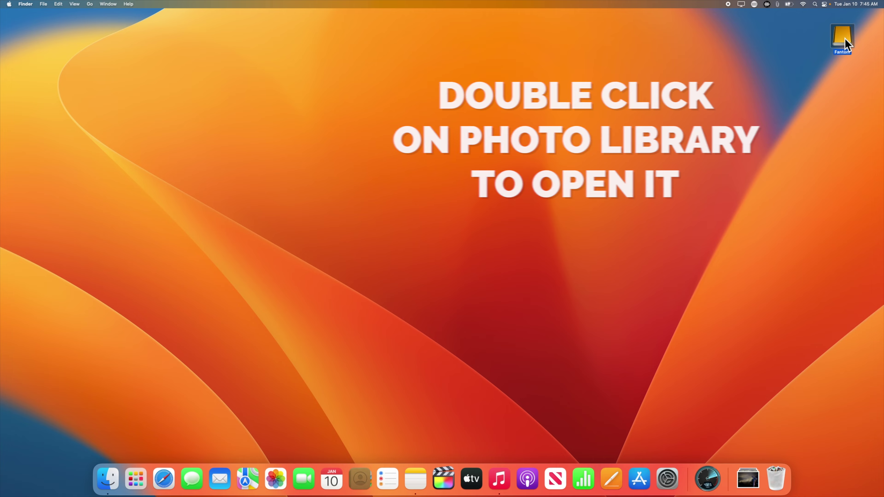
double_click(260, 209)
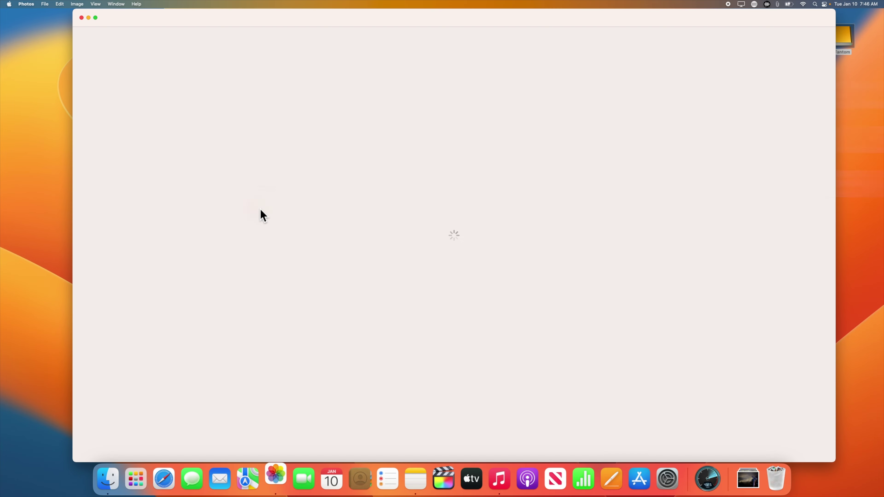
left_click(26, 4)
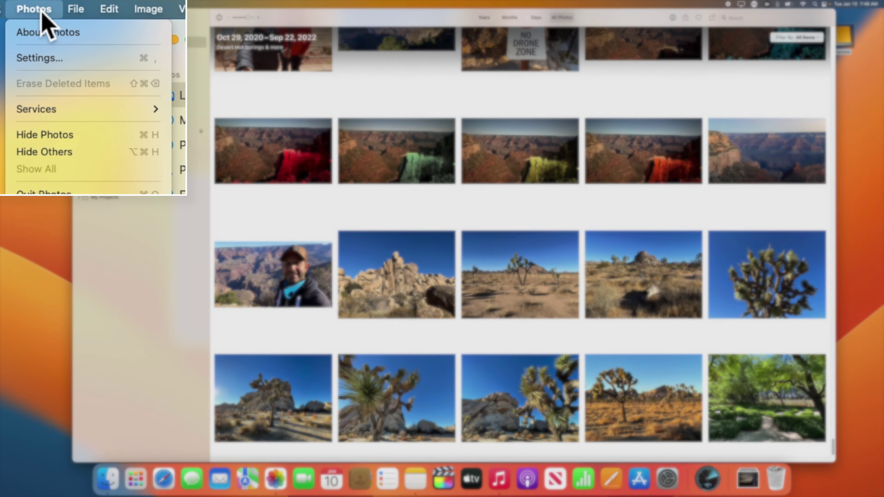
left_click(58, 62)
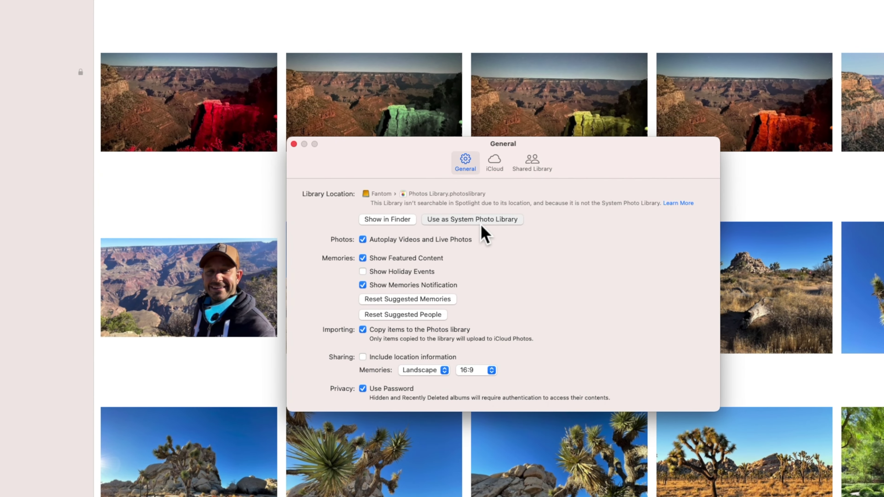
left_click(480, 224)
left_click(555, 337)
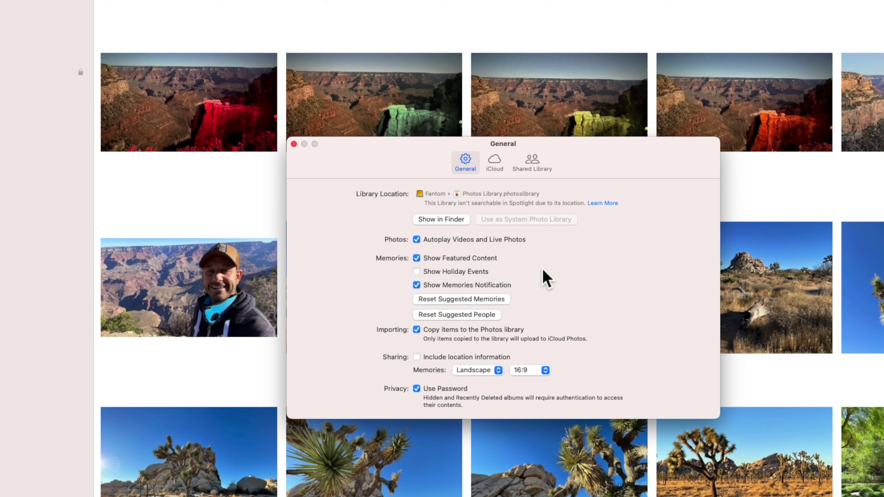
Turn on iCloud Photos with Download Originals to this Mac selected, and close the settings
left_click(503, 170)
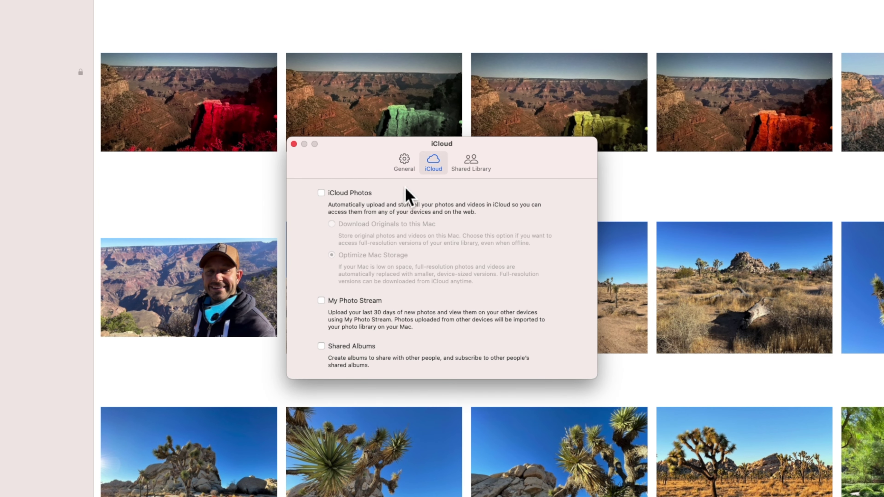
left_click(375, 194)
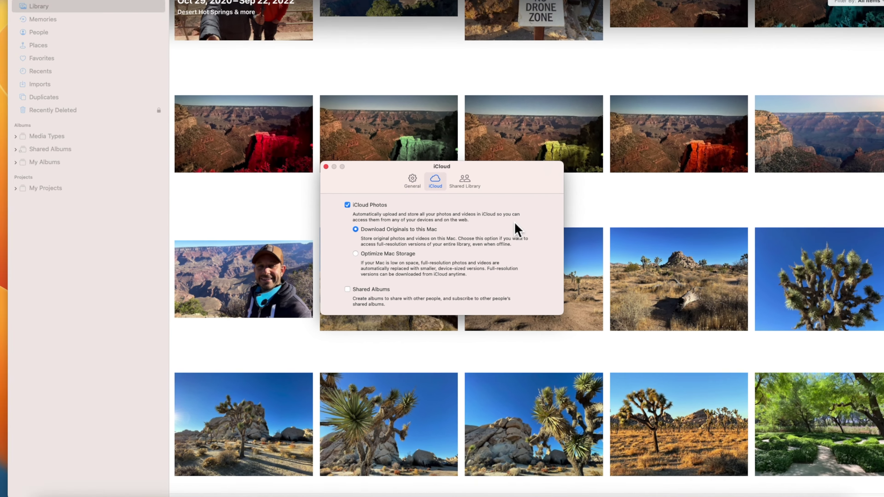
key("super+w")
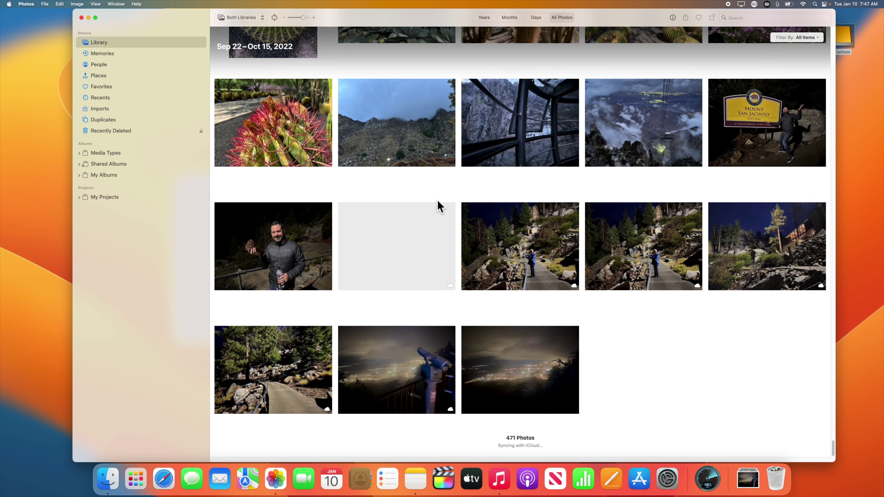